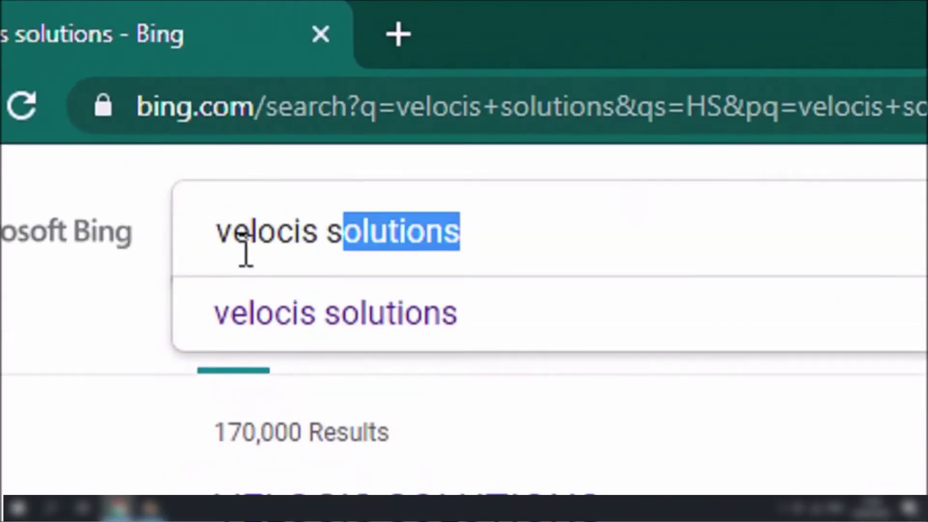
# Step: Search Bing for velociss.com, open the Velociss homepage and go to its courses page
pyautogui.moveTo(246, 252); pyautogui.dragTo(191, 248)
pyautogui.write('velociss.com')
pyautogui.press('Return')
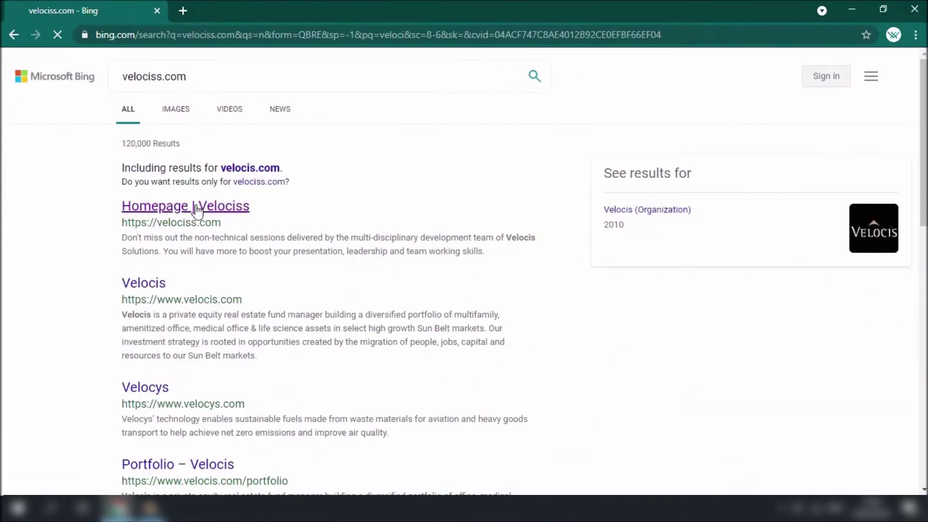
pyautogui.click(196, 208)
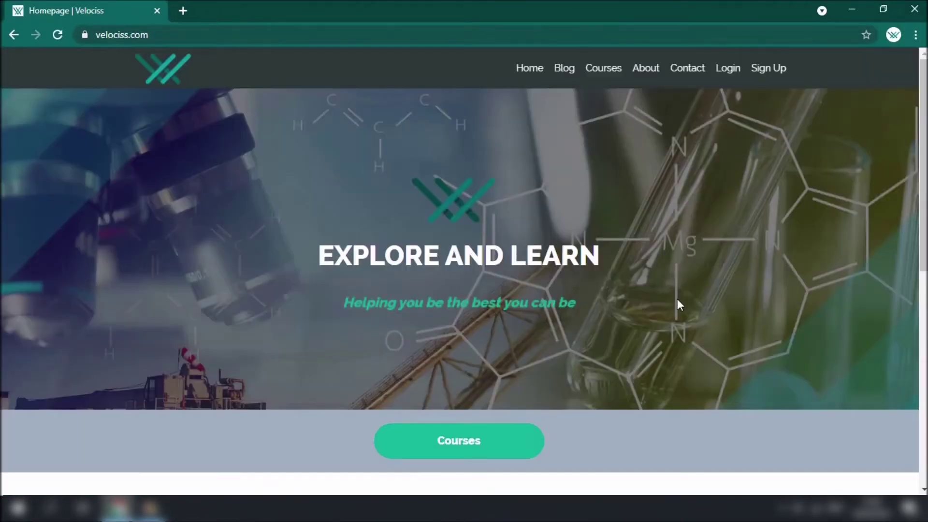
pyautogui.click(603, 72)
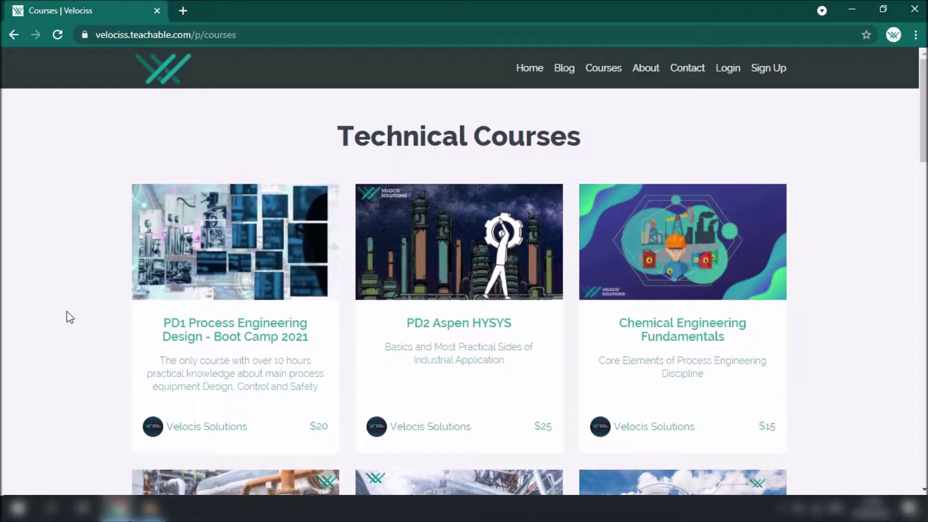
pyautogui.click(227, 342)
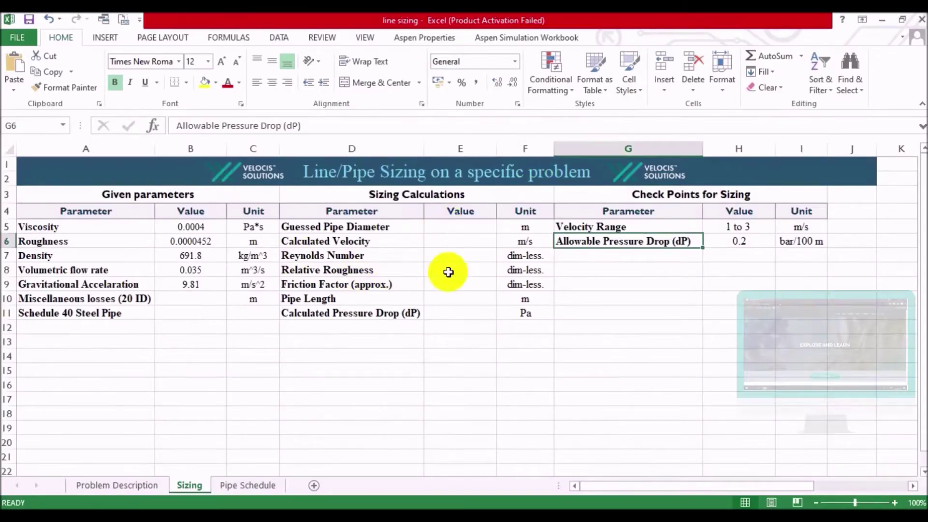
# Step: Enter =(114.3-2*6.02)/1000 in E5 so the guessed diameter reads 0.10226 m
pyautogui.click(464, 232)
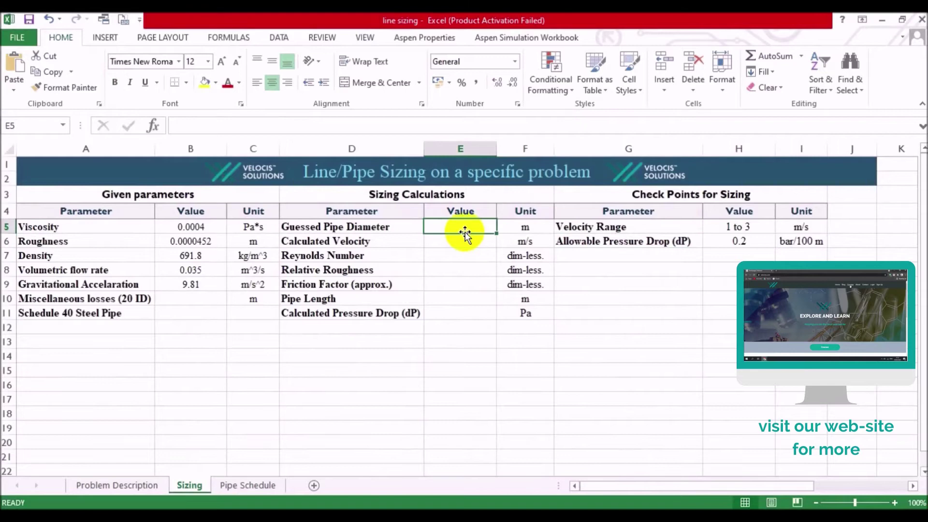
pyautogui.write('=')
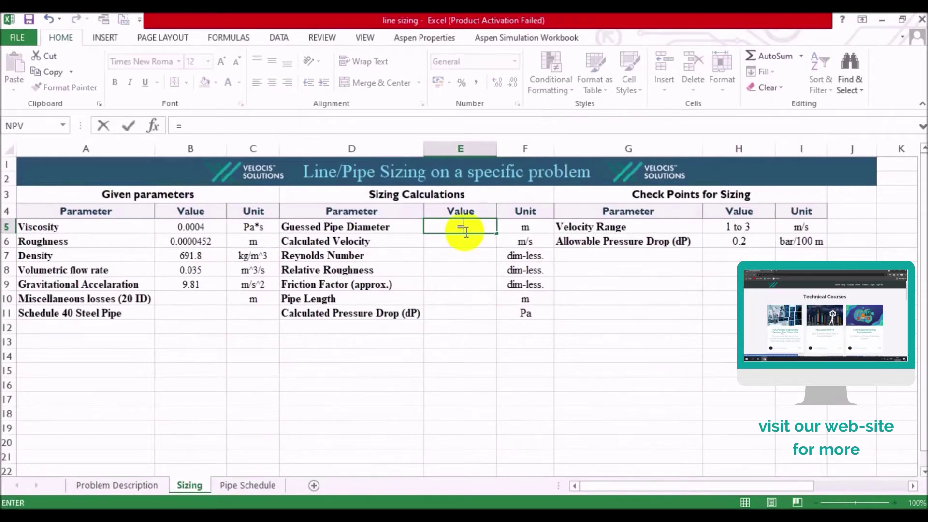
pyautogui.write('(114.3')
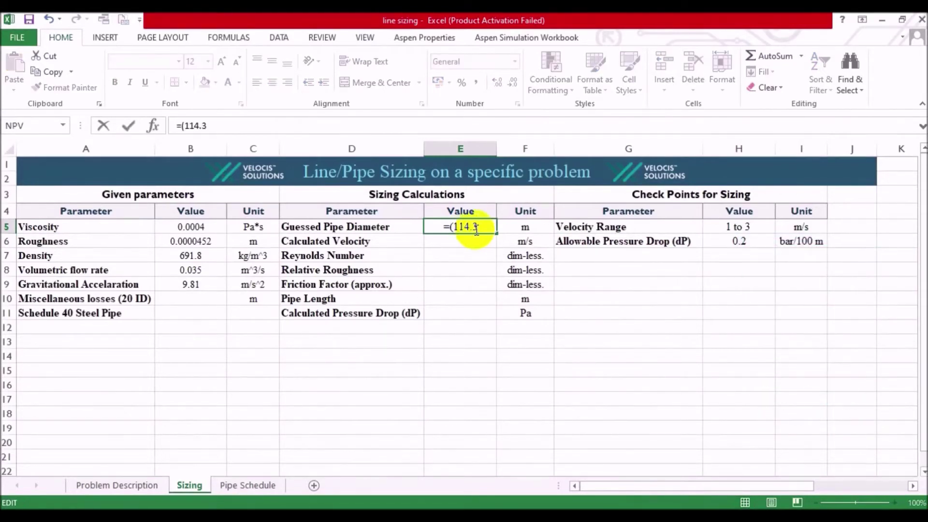
pyautogui.write('-2*6.02)')
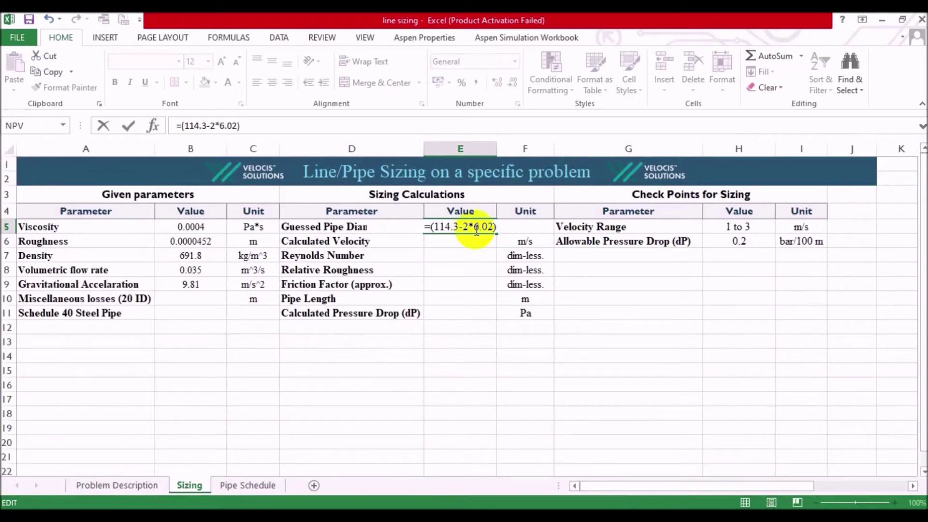
pyautogui.write('/1000')
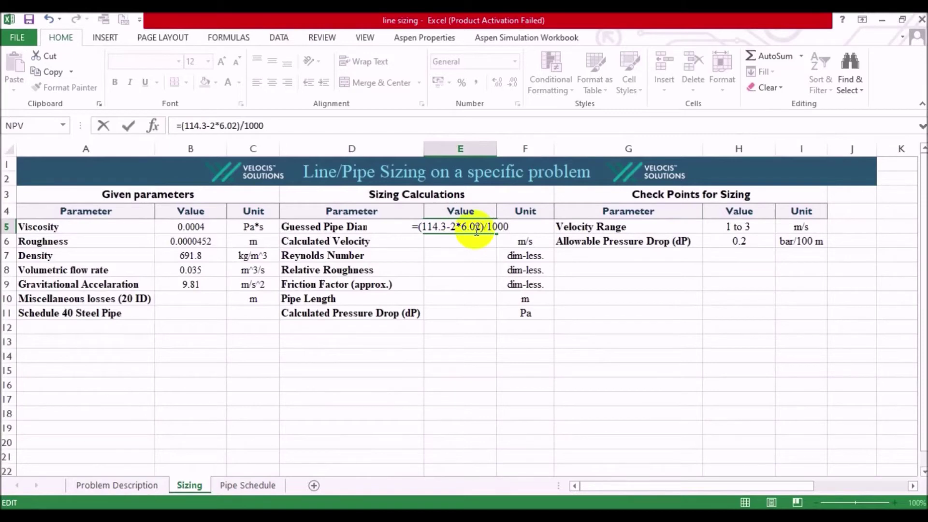
pyautogui.press('Return')
pyautogui.click(461, 229)
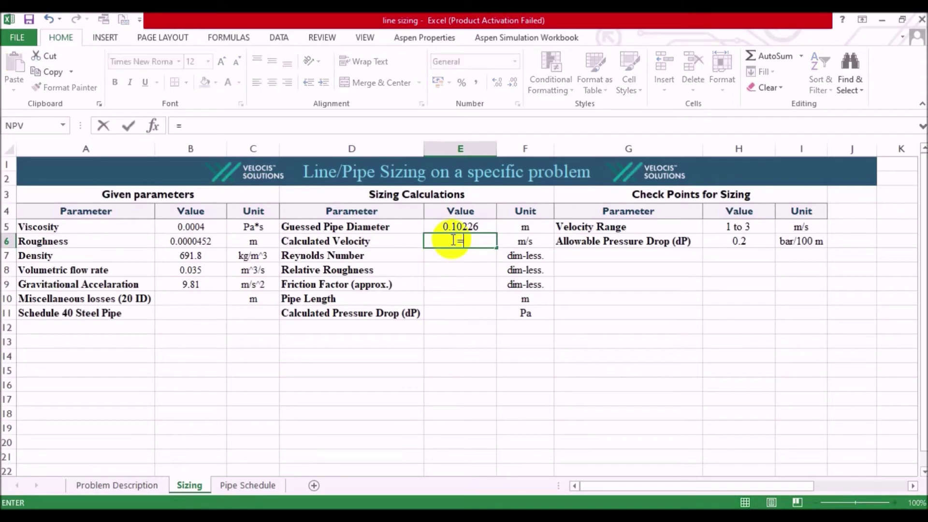
# Step: Enter =(4*B8/(3.14*E5^2)) in E6, giving a velocity of 4.263701682 m/s
pyautogui.write('(4*')
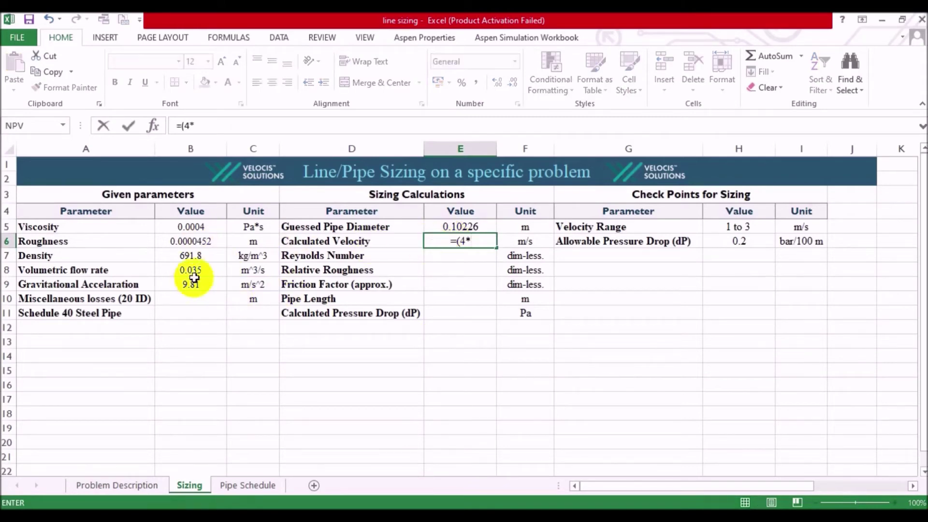
pyautogui.click(194, 275)
pyautogui.write('/(3.14')
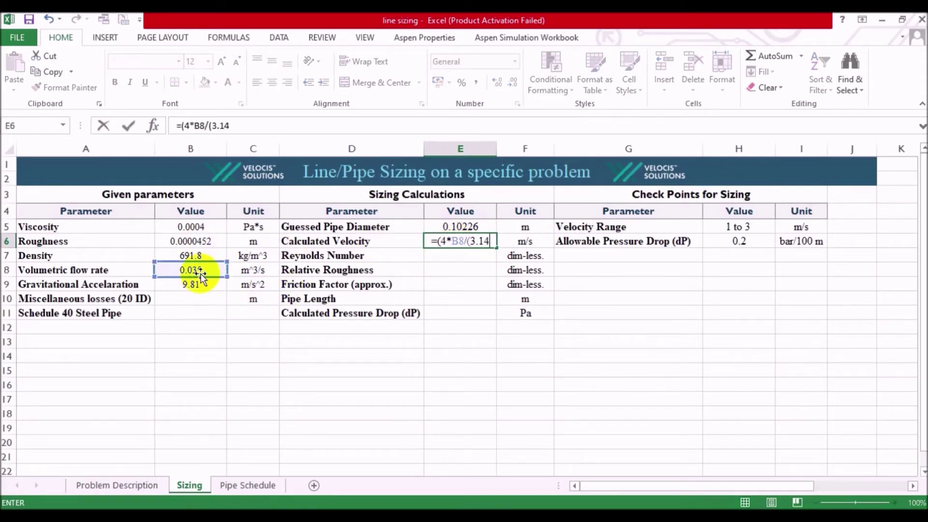
pyautogui.write('*')
pyautogui.click(469, 225)
pyautogui.write('^')
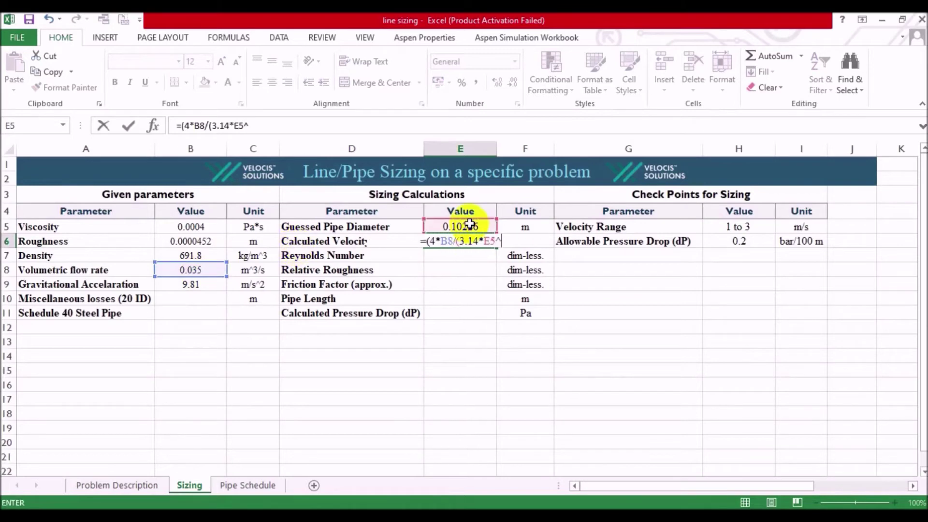
pyautogui.write('2))')
pyautogui.press('Return')
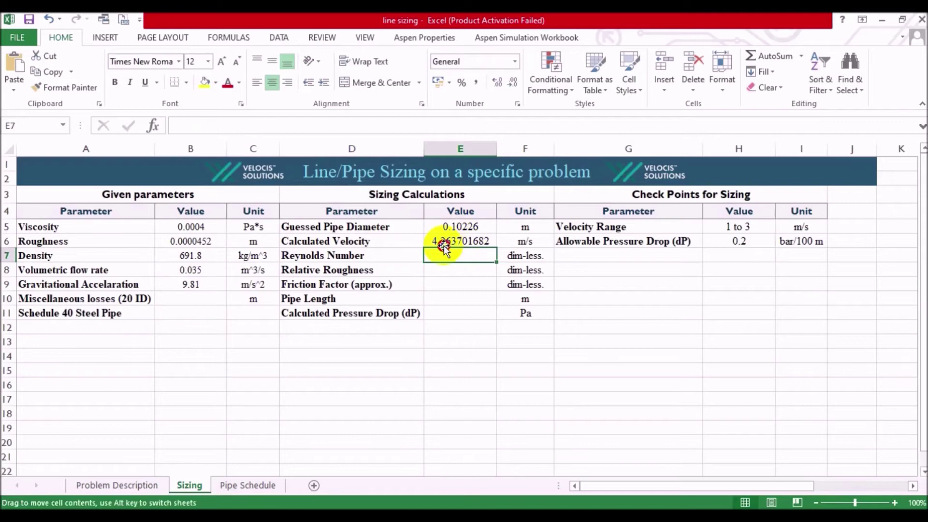
pyautogui.click(734, 225)
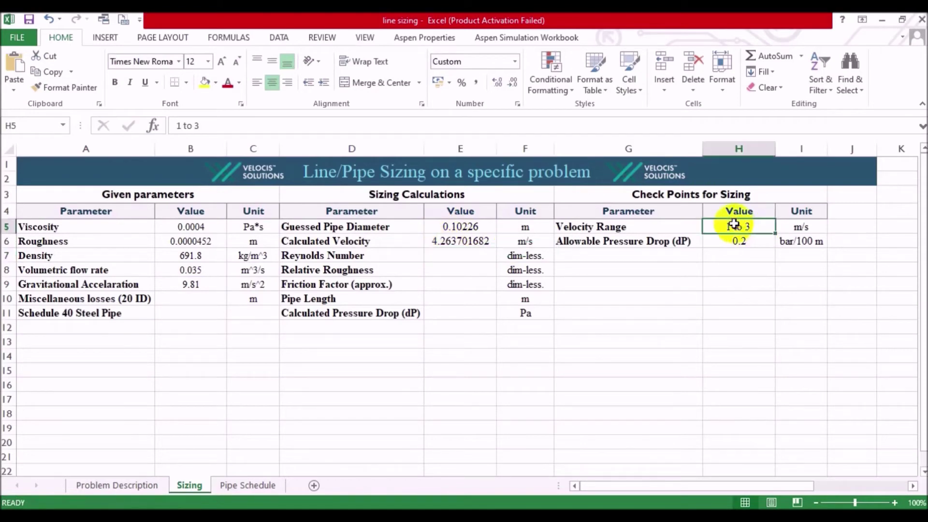
pyautogui.click(442, 345)
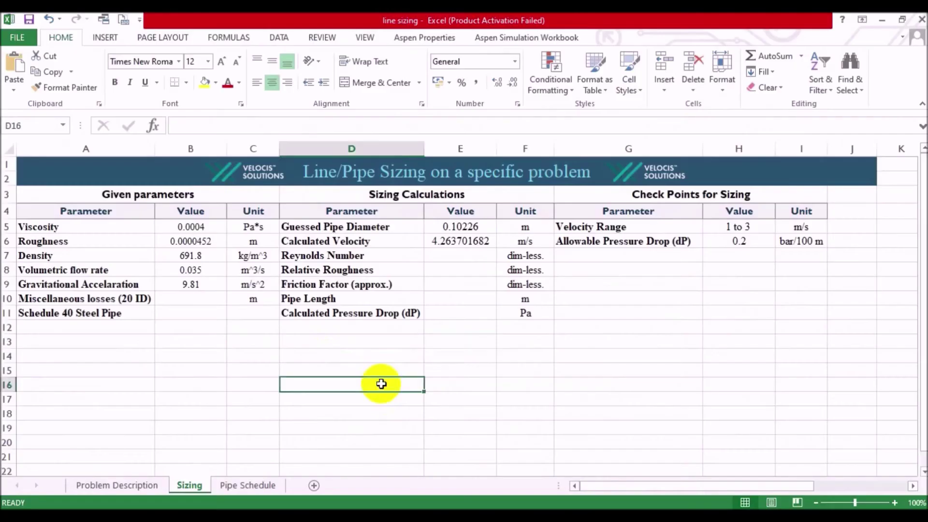
pyautogui.click(461, 228)
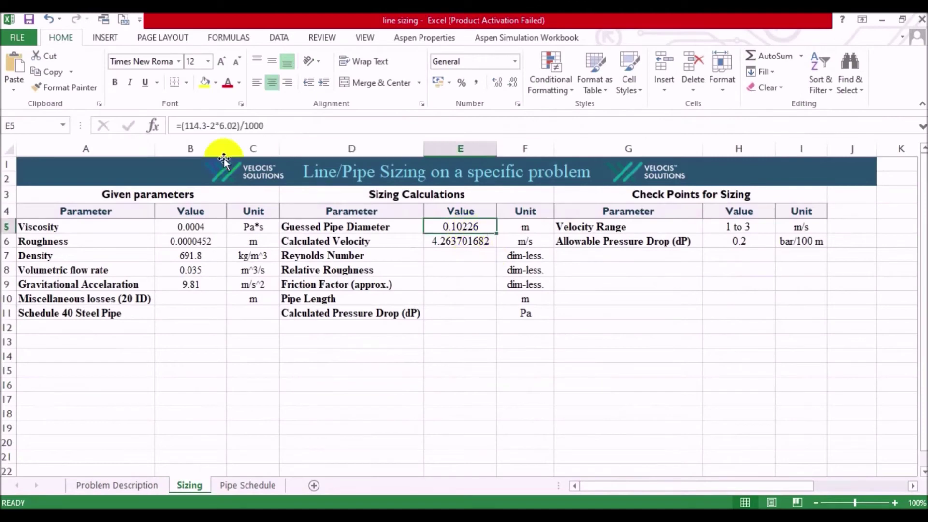
pyautogui.click(198, 125)
pyautogui.press('BackSpace')
pyautogui.press('BackSpace')
pyautogui.write('41')
pyautogui.press('Right')
pyautogui.press('Right')
pyautogui.press('Right')
pyautogui.press('Right')
pyautogui.press('Right')
pyautogui.press('Right')
pyautogui.press('Right')
pyautogui.press('Right')
pyautogui.press('Right')
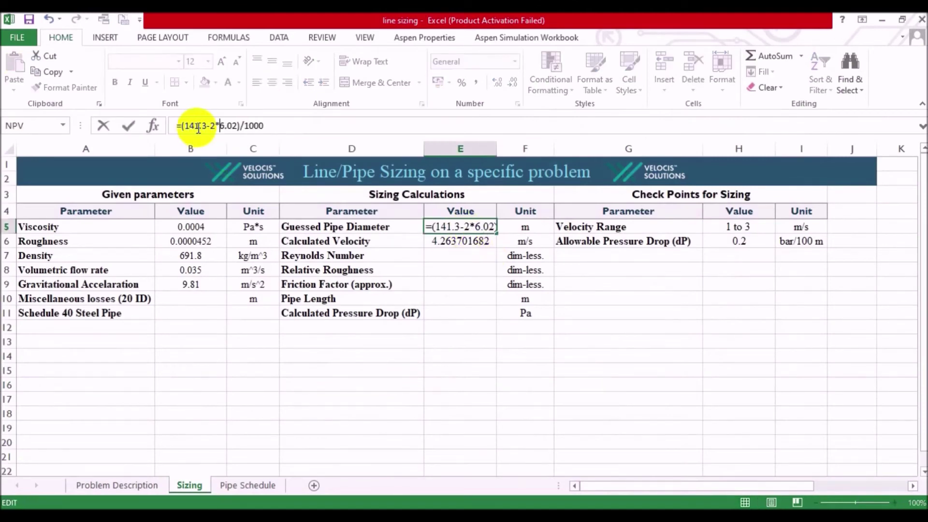
pyautogui.press('BackSpace')
pyautogui.press('BackSpace')
pyautogui.write('55')
pyautogui.press('Return')
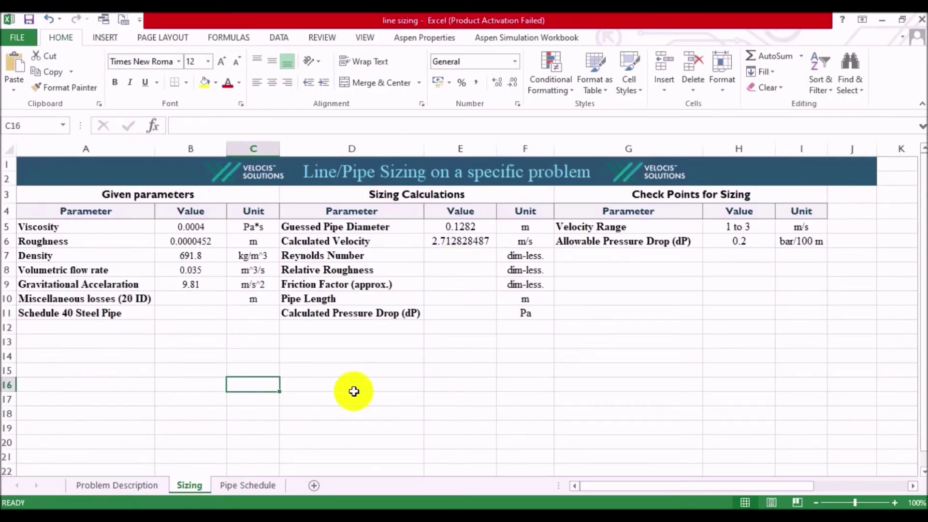
pyautogui.click(461, 260)
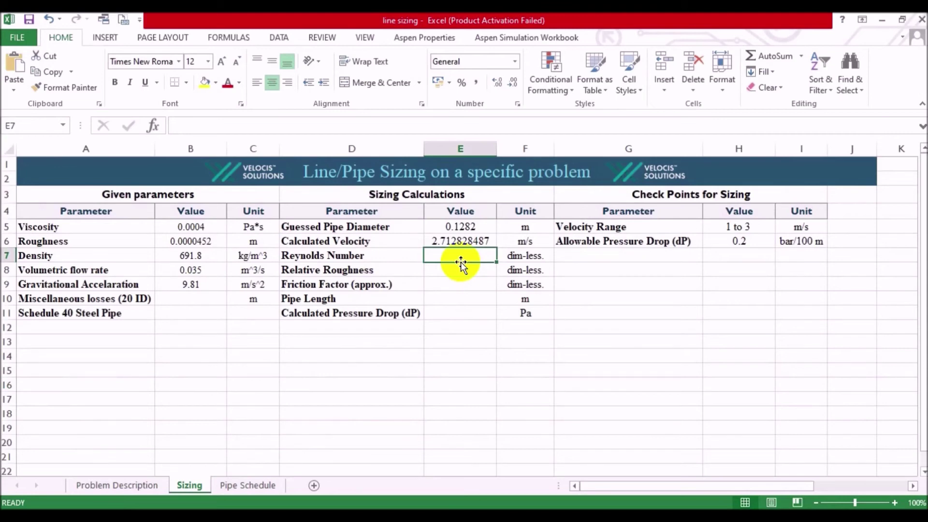
pyautogui.click(426, 385)
pyautogui.click(346, 376)
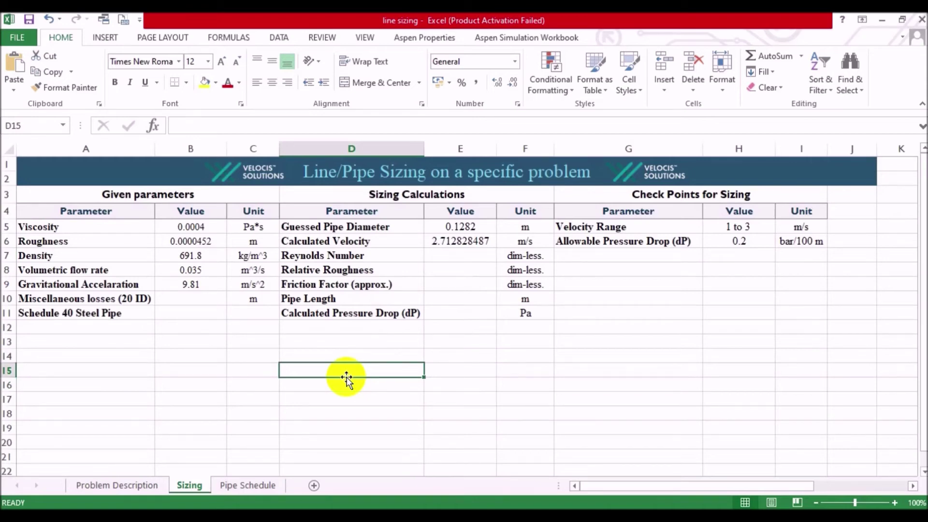
pyautogui.click(456, 257)
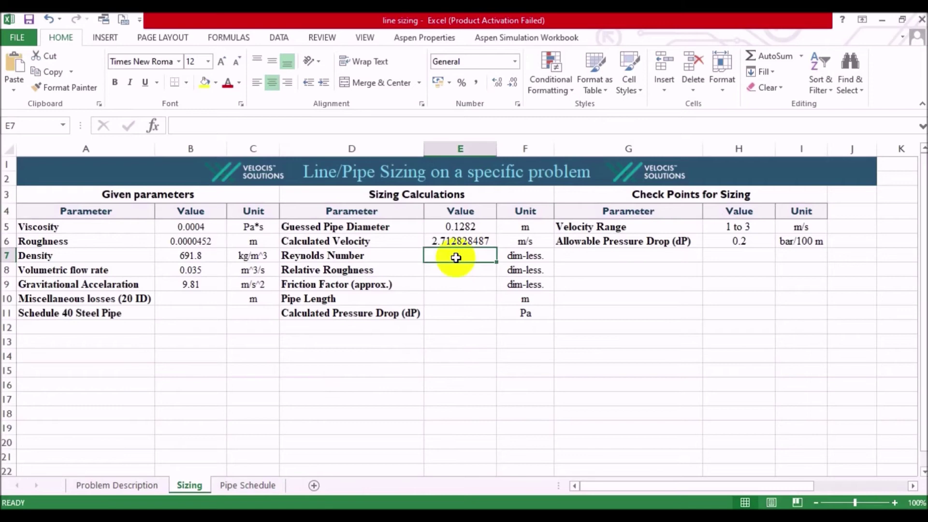
# Step: Enter =B7*E6*E5/B5 in E7, giving a Reynolds Number of 601493.4865
pyautogui.write('=')
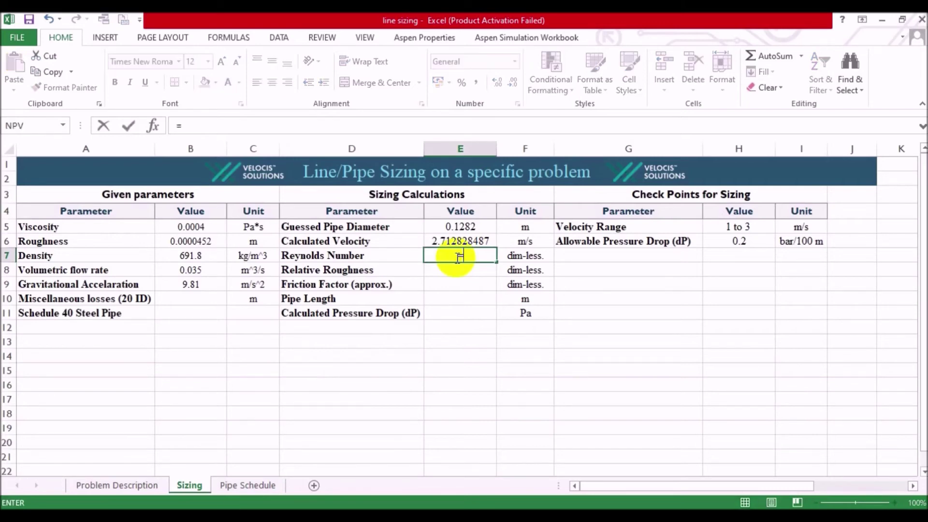
pyautogui.click(196, 257)
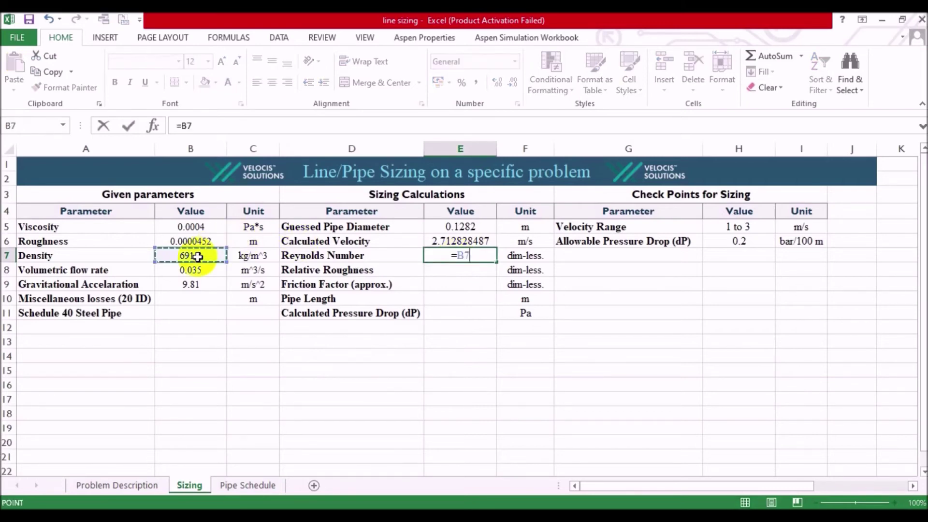
pyautogui.write('*')
pyautogui.click(444, 242)
pyautogui.write('*')
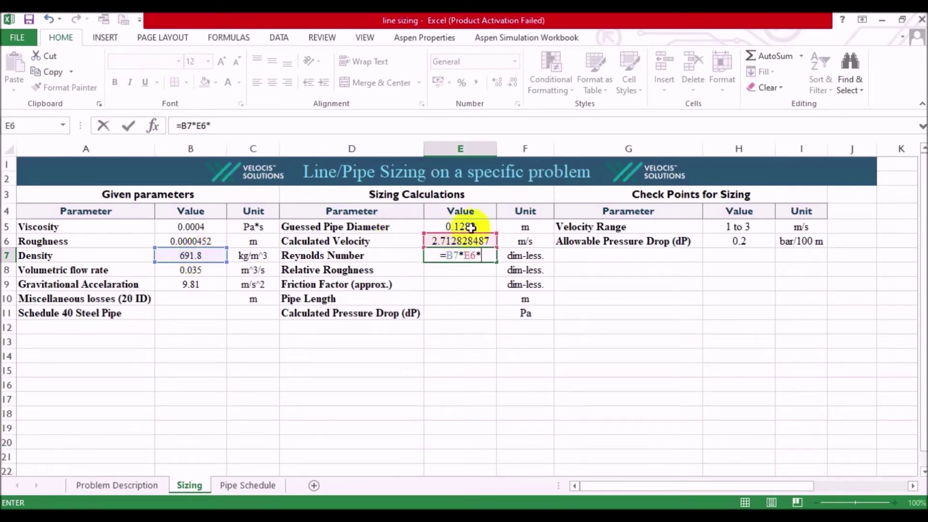
pyautogui.click(476, 226)
pyautogui.write('/')
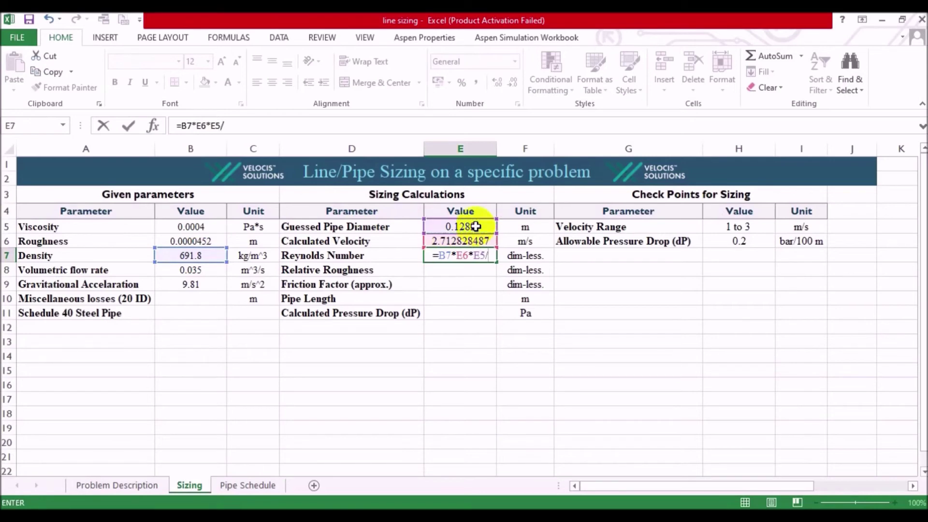
pyautogui.click(207, 225)
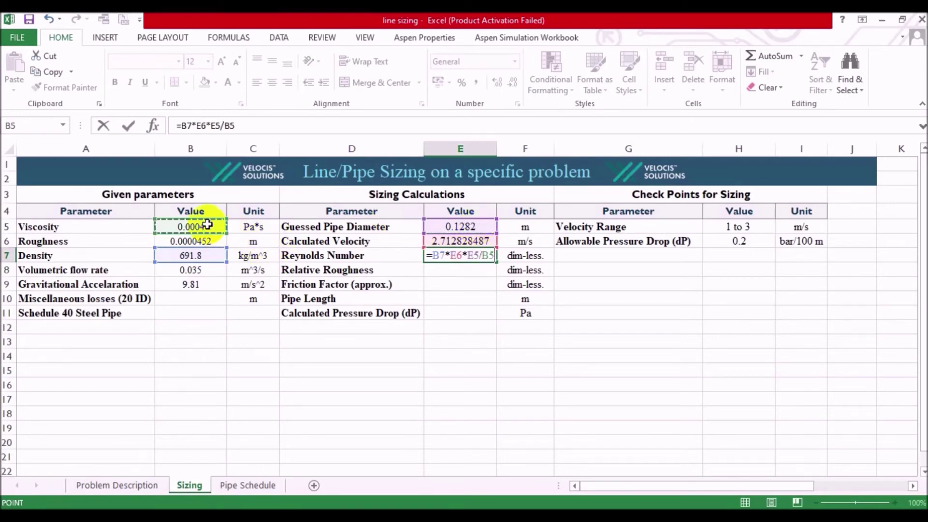
pyautogui.press('Return')
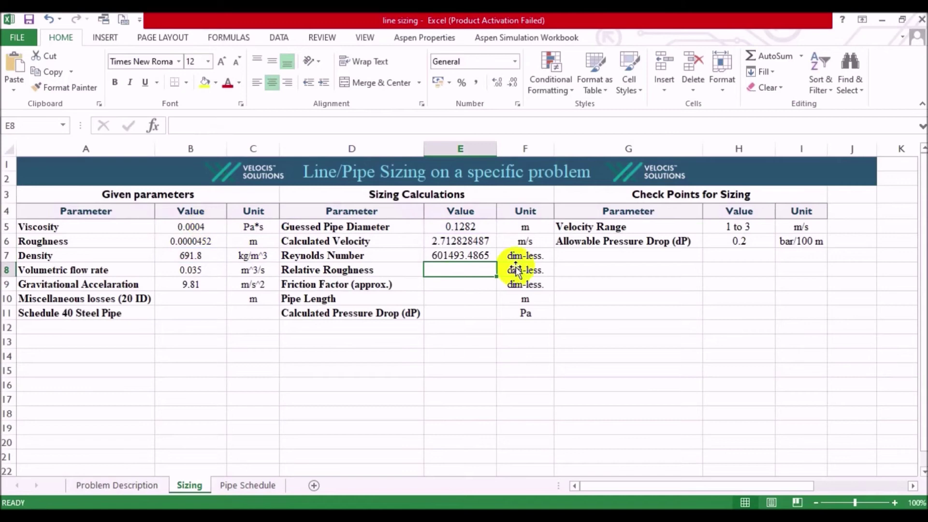
pyautogui.click(438, 254)
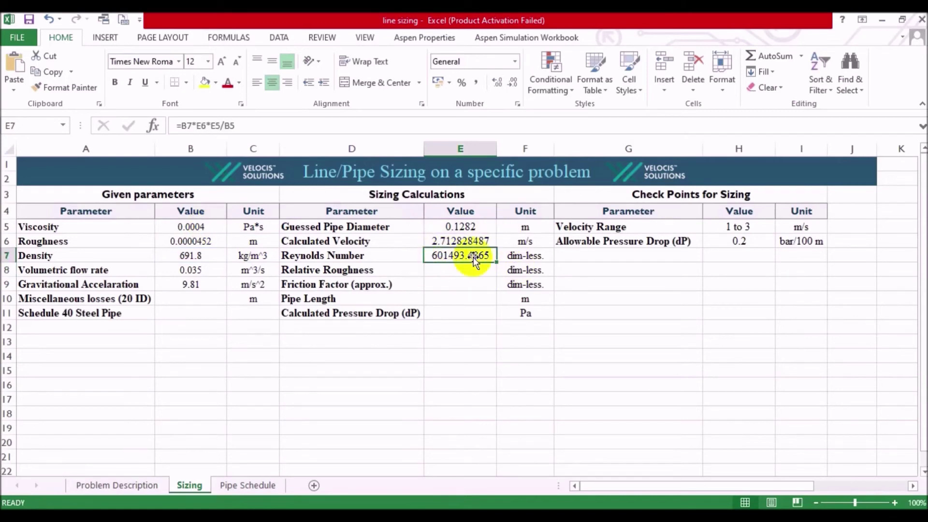
pyautogui.click(219, 379)
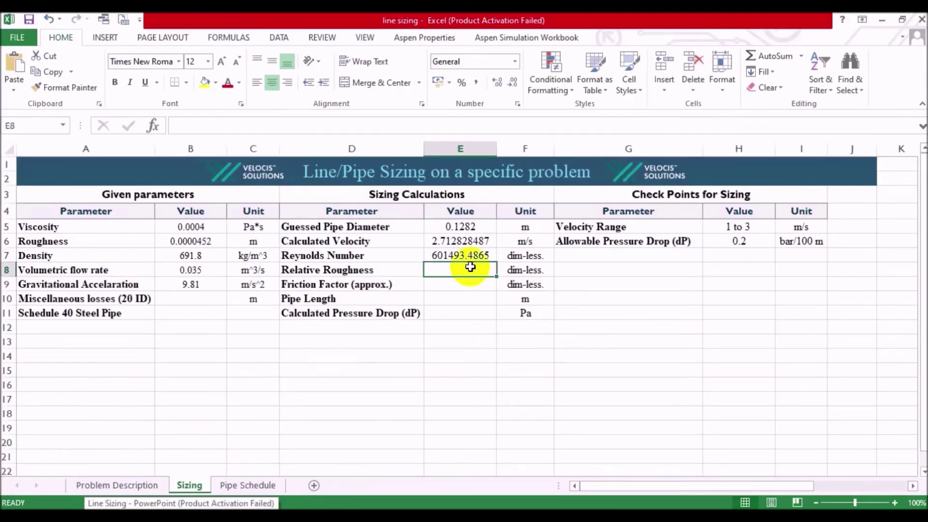
# Step: Enter =B6/E5 in E8 for a relative roughness of 0.000352574, then review the labels
pyautogui.write('=')
pyautogui.click(210, 240)
pyautogui.write('/')
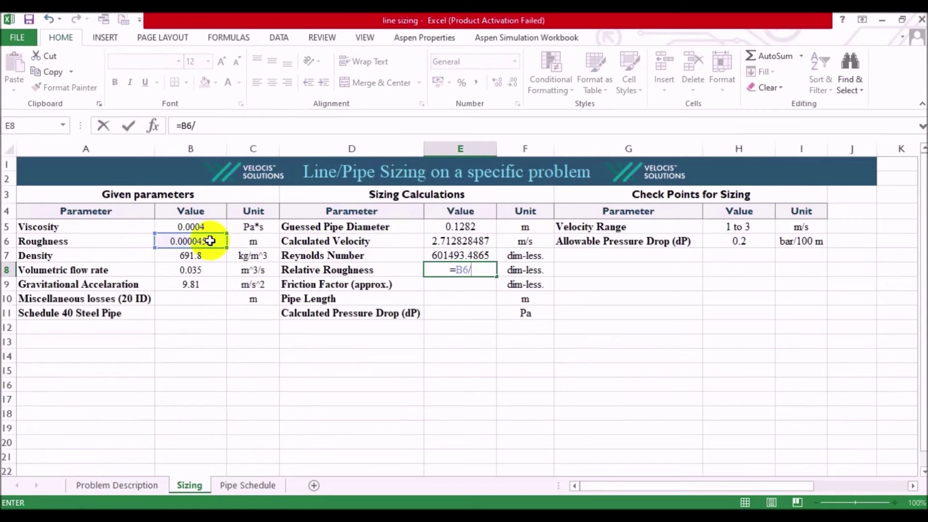
pyautogui.click(462, 227)
pyautogui.press('Return')
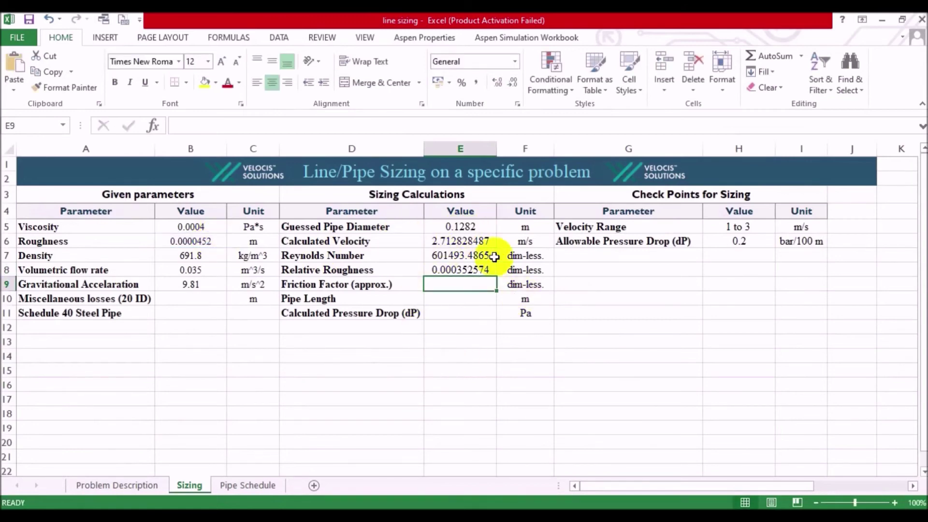
pyautogui.click(447, 251)
pyautogui.press('Left')
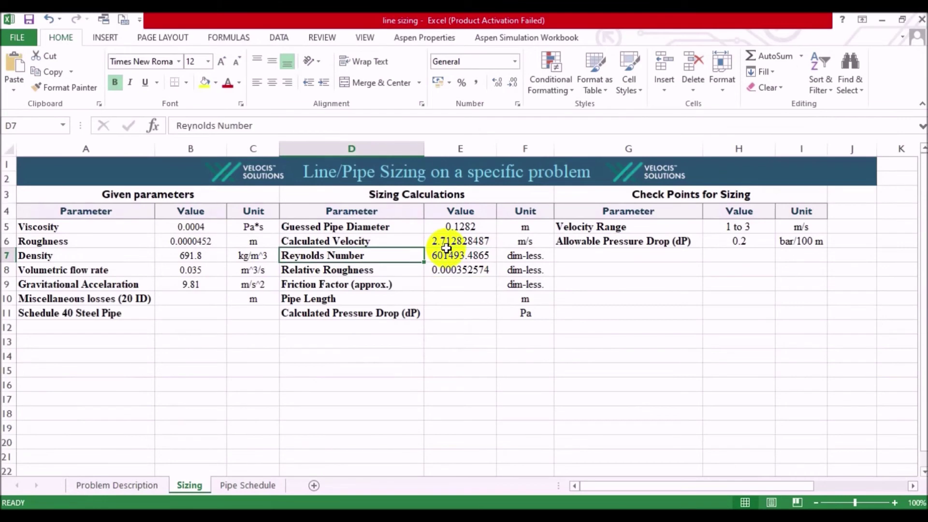
pyautogui.press('Down')
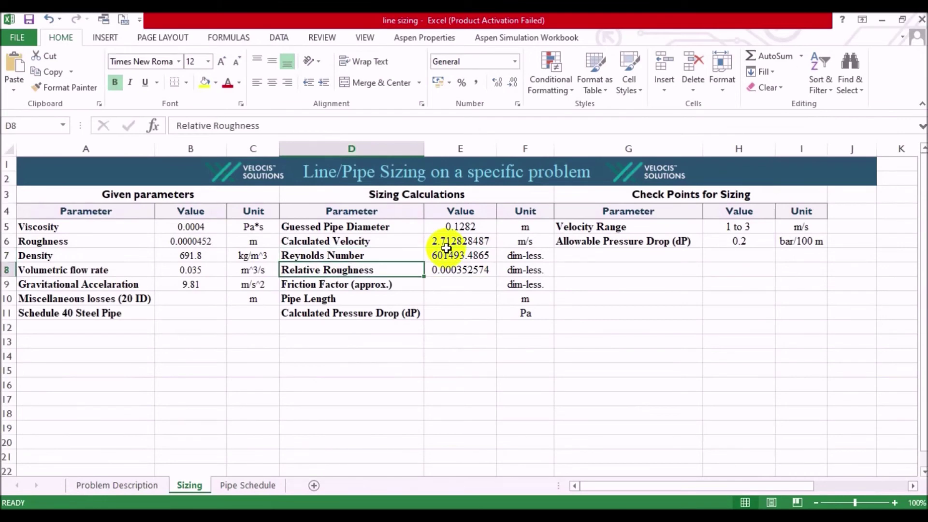
pyautogui.click(380, 370)
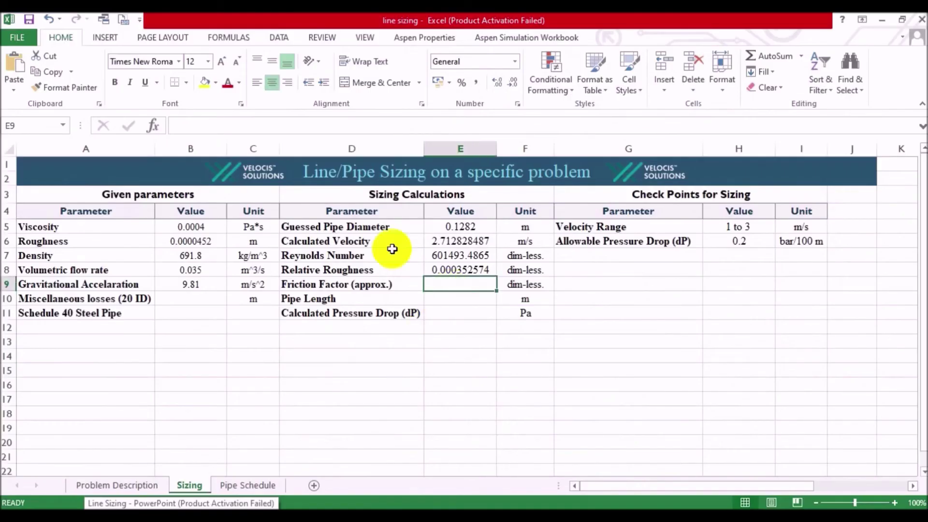
# Step: Enter 100 as the pipe length in cell E10
pyautogui.click(323, 357)
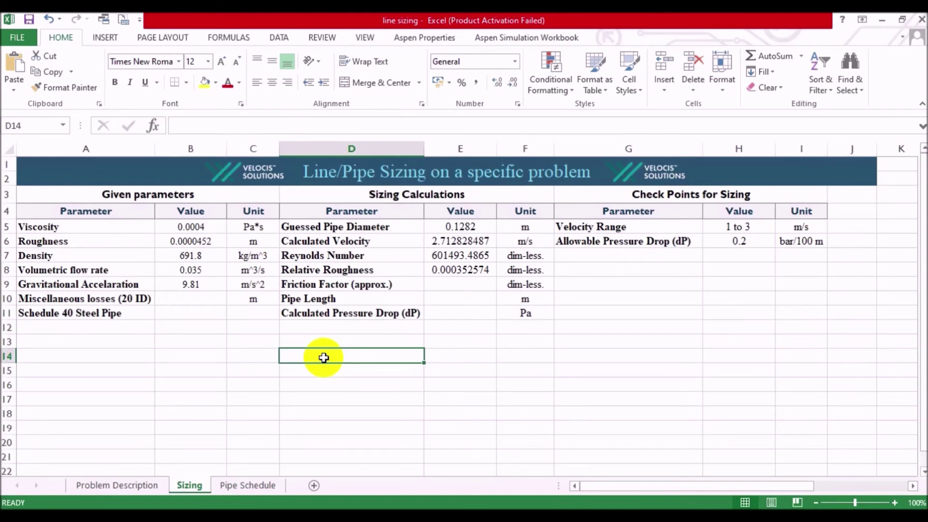
pyautogui.click(449, 300)
pyautogui.doubleClick(451, 299)
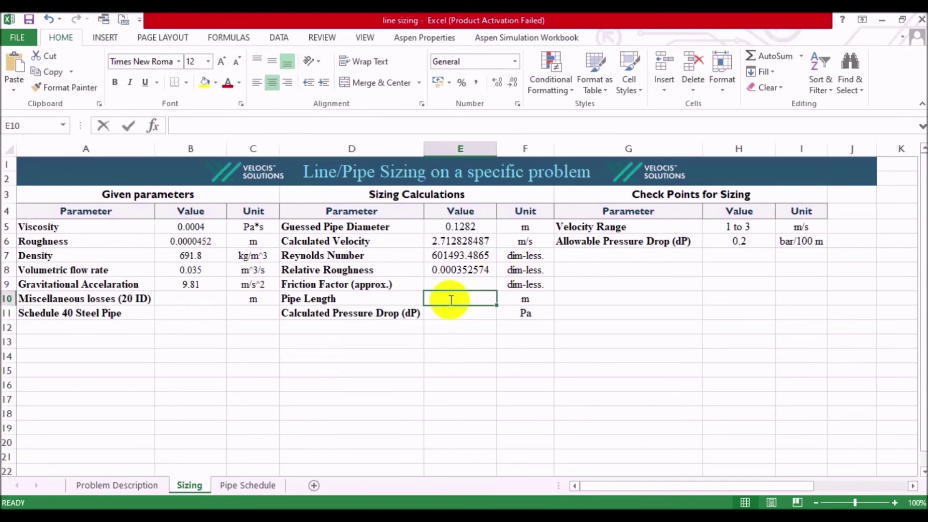
pyautogui.write('100')
pyautogui.press('Return')
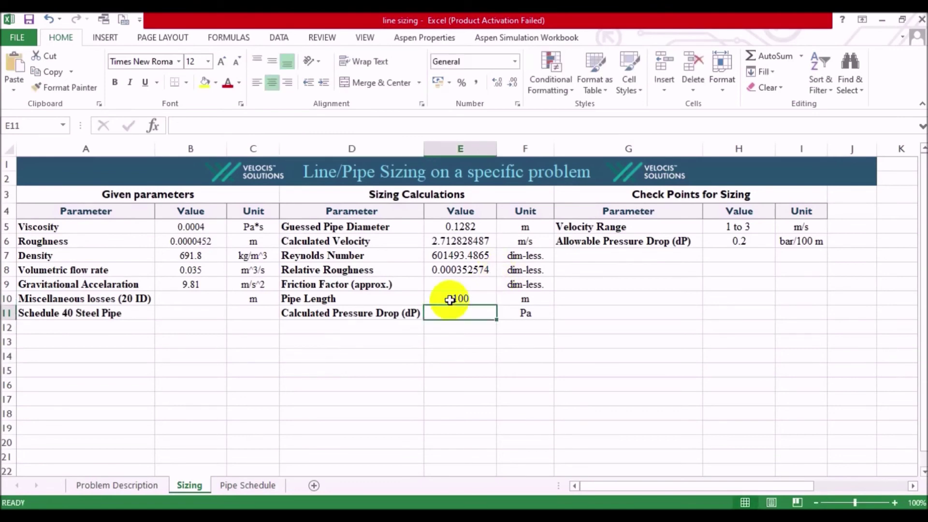
pyautogui.click(321, 367)
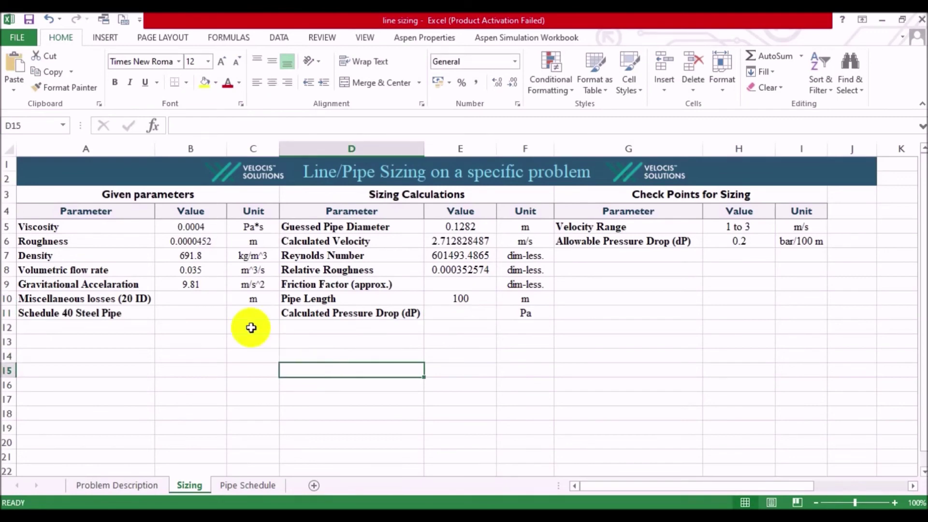
# Step: Enter =20*E5 in B10 so miscellaneous losses read 2.564 m
pyautogui.click(67, 296)
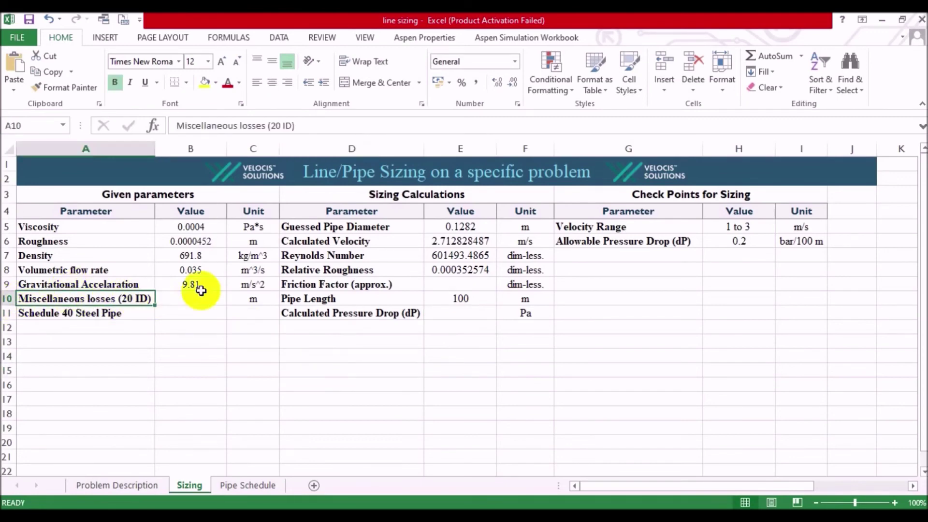
pyautogui.click(188, 299)
pyautogui.write('=')
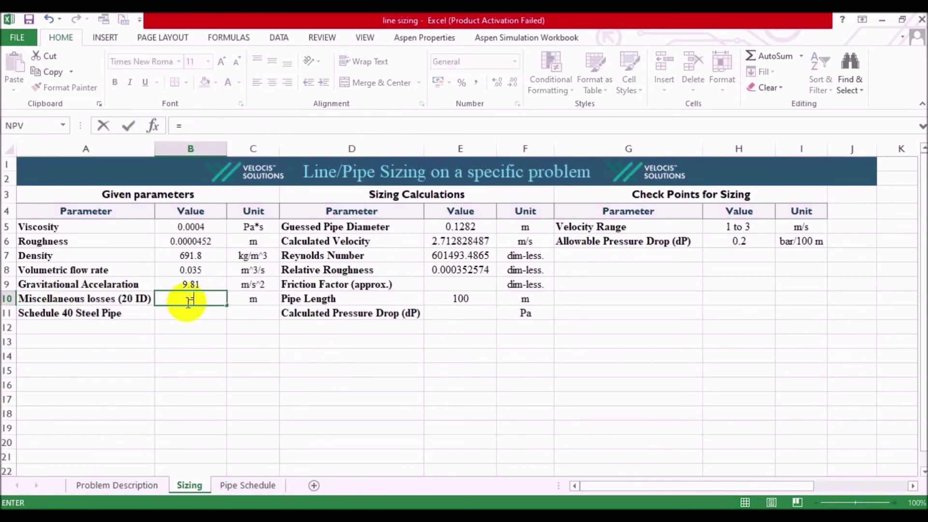
pyautogui.write('20*')
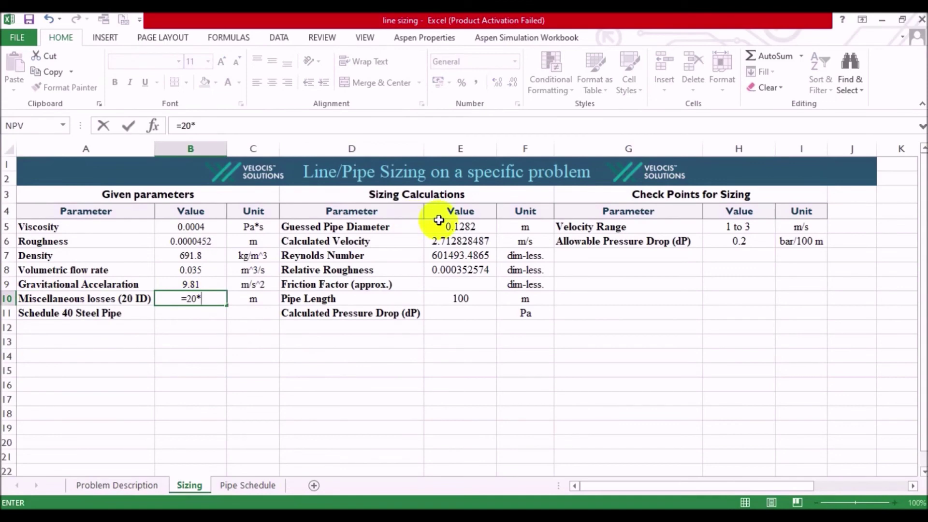
pyautogui.click(458, 226)
pyautogui.press('Return')
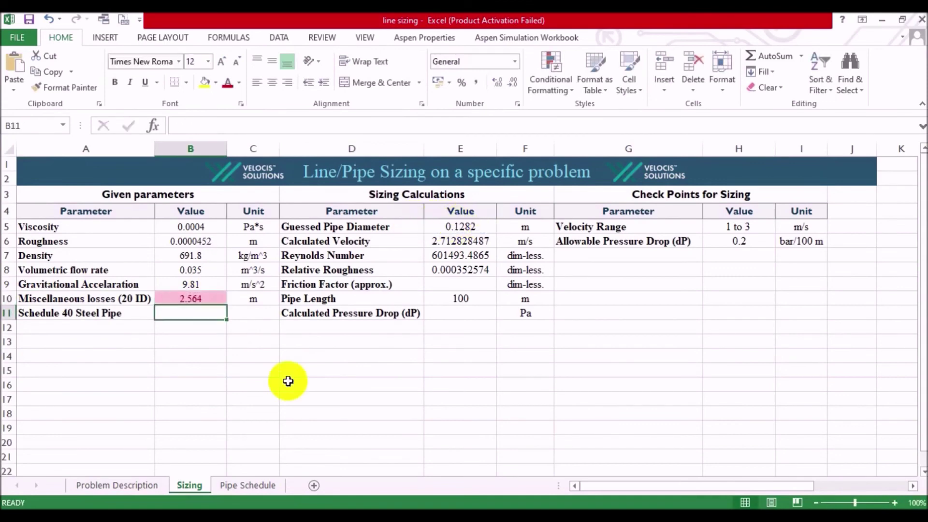
# Step: Set the friction factor in E9 to 0.017
pyautogui.click(286, 379)
pyautogui.click(440, 286)
pyautogui.write('0.017')
pyautogui.press('Return')
# Step: Enter =E9*(E10+B10)/E5*(B7*E6^2/2) in E11, giving a pressure drop of 34621.91475 Pa
pyautogui.press('Down')
pyautogui.write('=')
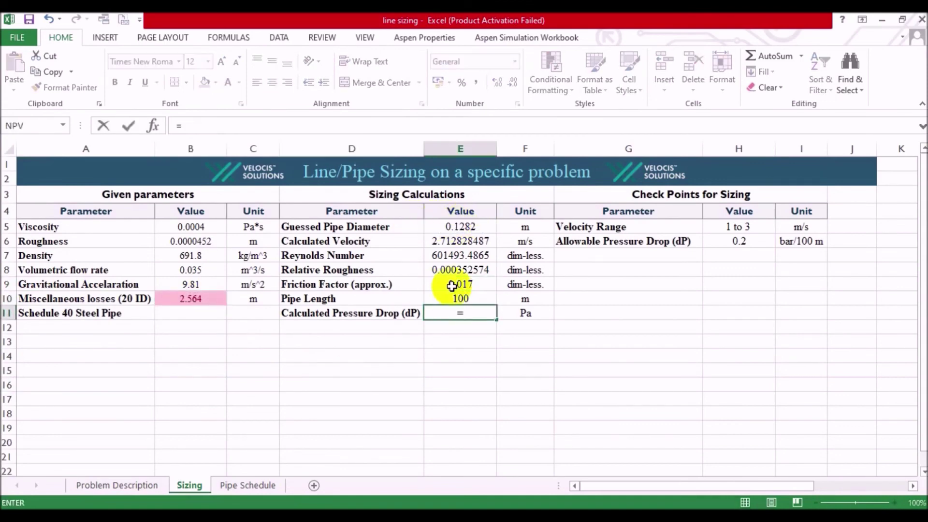
pyautogui.click(452, 286)
pyautogui.write('*(')
pyautogui.click(460, 298)
pyautogui.write('+')
pyautogui.click(191, 299)
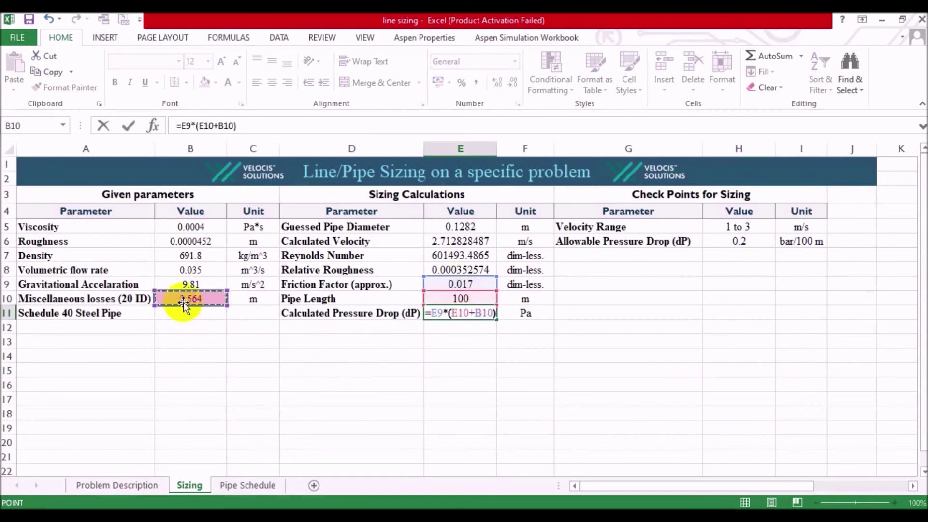
pyautogui.write(')/')
pyautogui.click(471, 227)
pyautogui.write('*(')
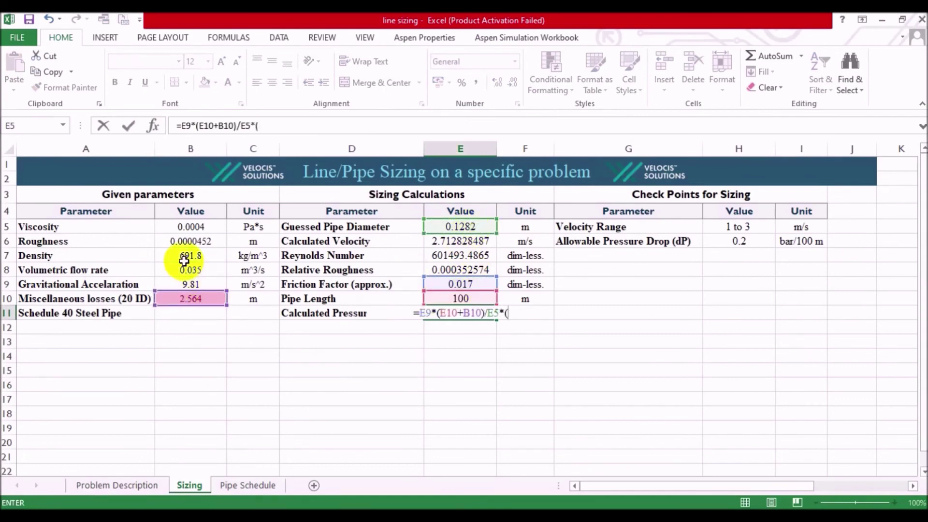
pyautogui.click(191, 255)
pyautogui.write('*')
pyautogui.click(475, 240)
pyautogui.write('^2/2)')
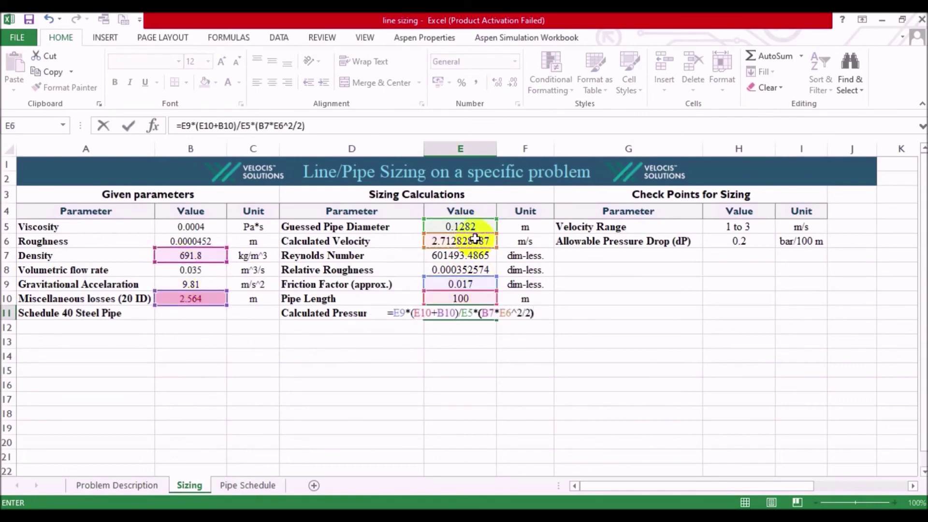
pyautogui.press('Return')
pyautogui.click(467, 315)
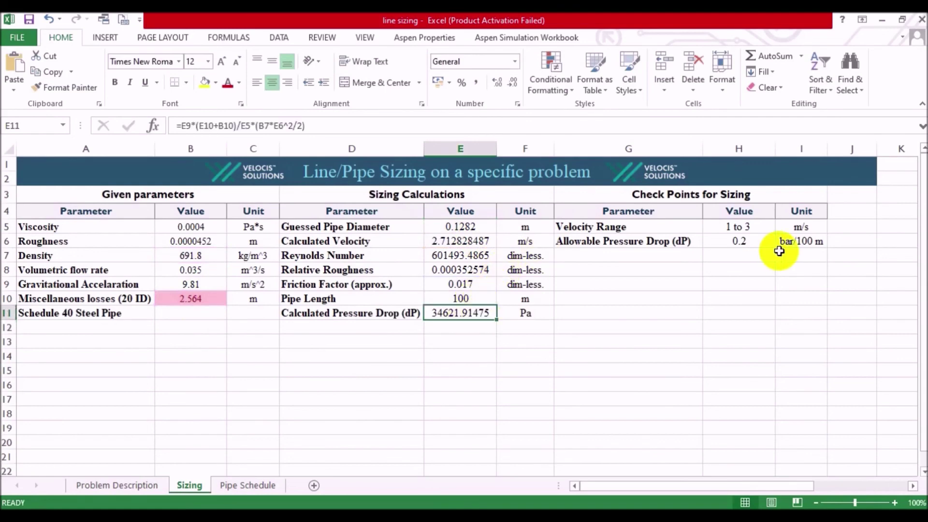
# Step: Append /10^5 to the E11 pressure drop formula so it shows a value below 1
pyautogui.click(785, 245)
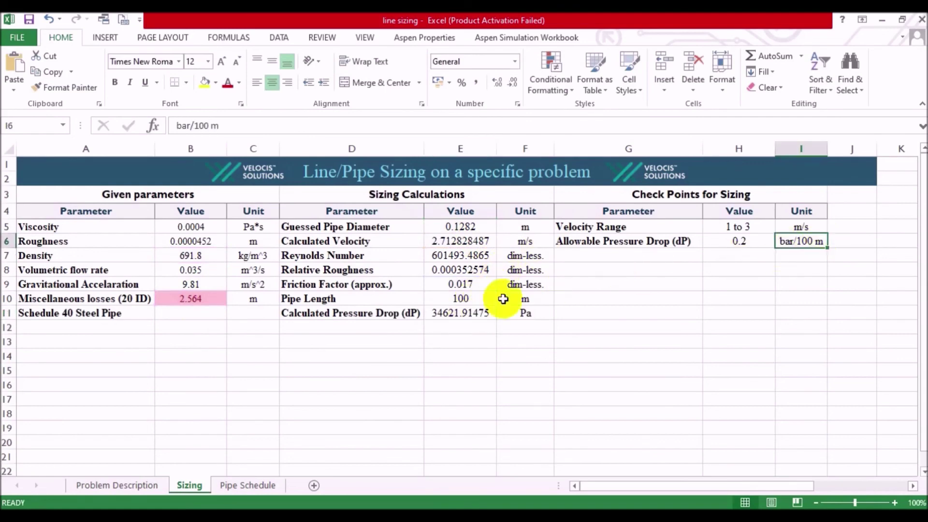
pyautogui.click(461, 313)
pyautogui.click(324, 119)
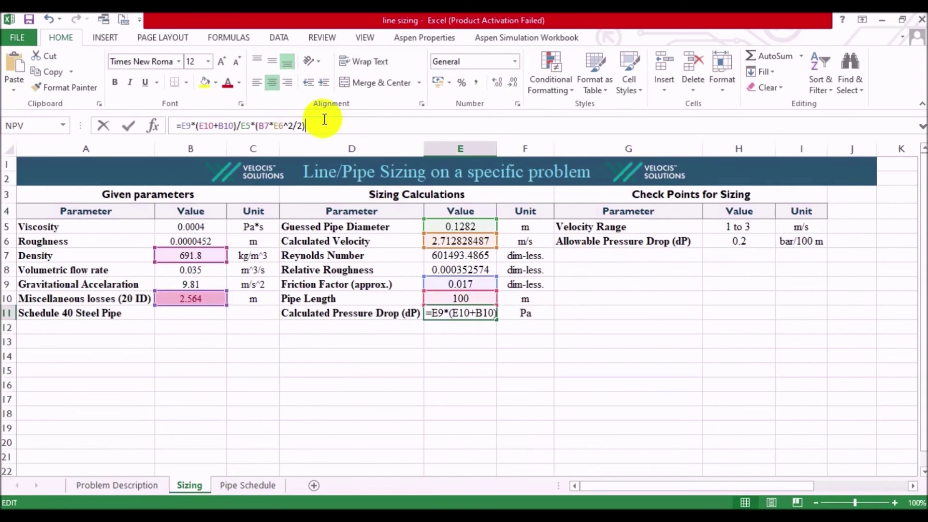
pyautogui.write('/1')
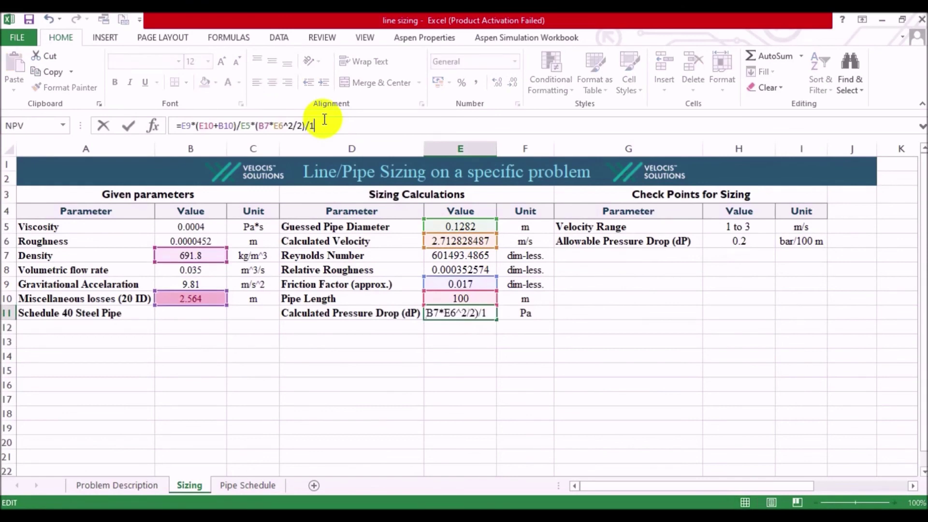
pyautogui.write('0^5')
pyautogui.press('Return')
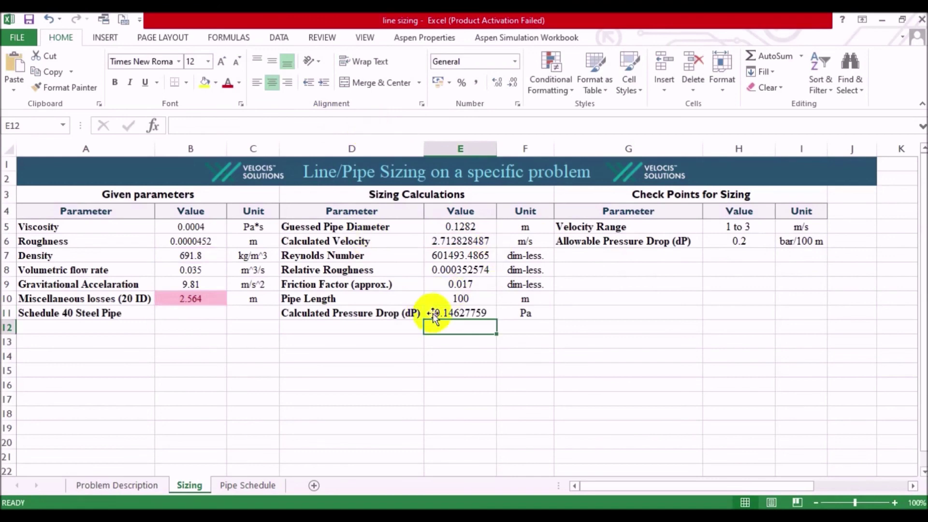
pyautogui.click(465, 312)
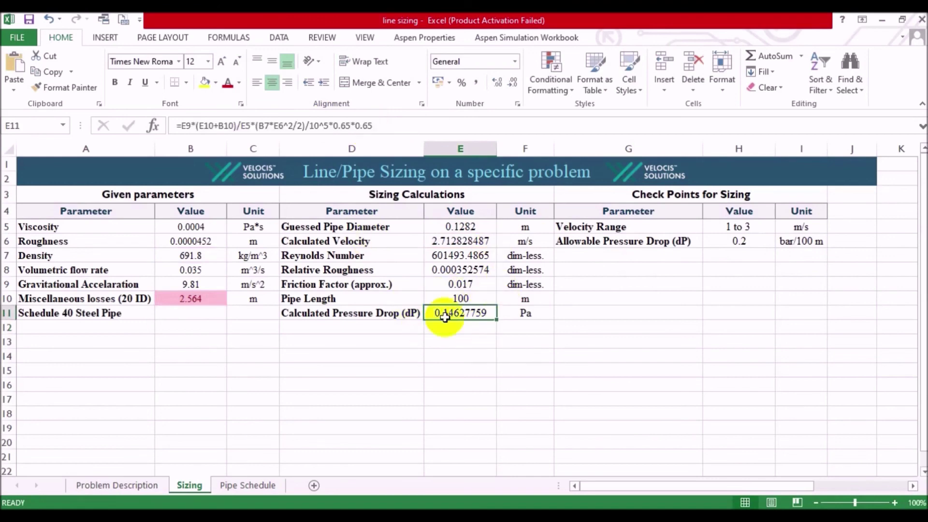